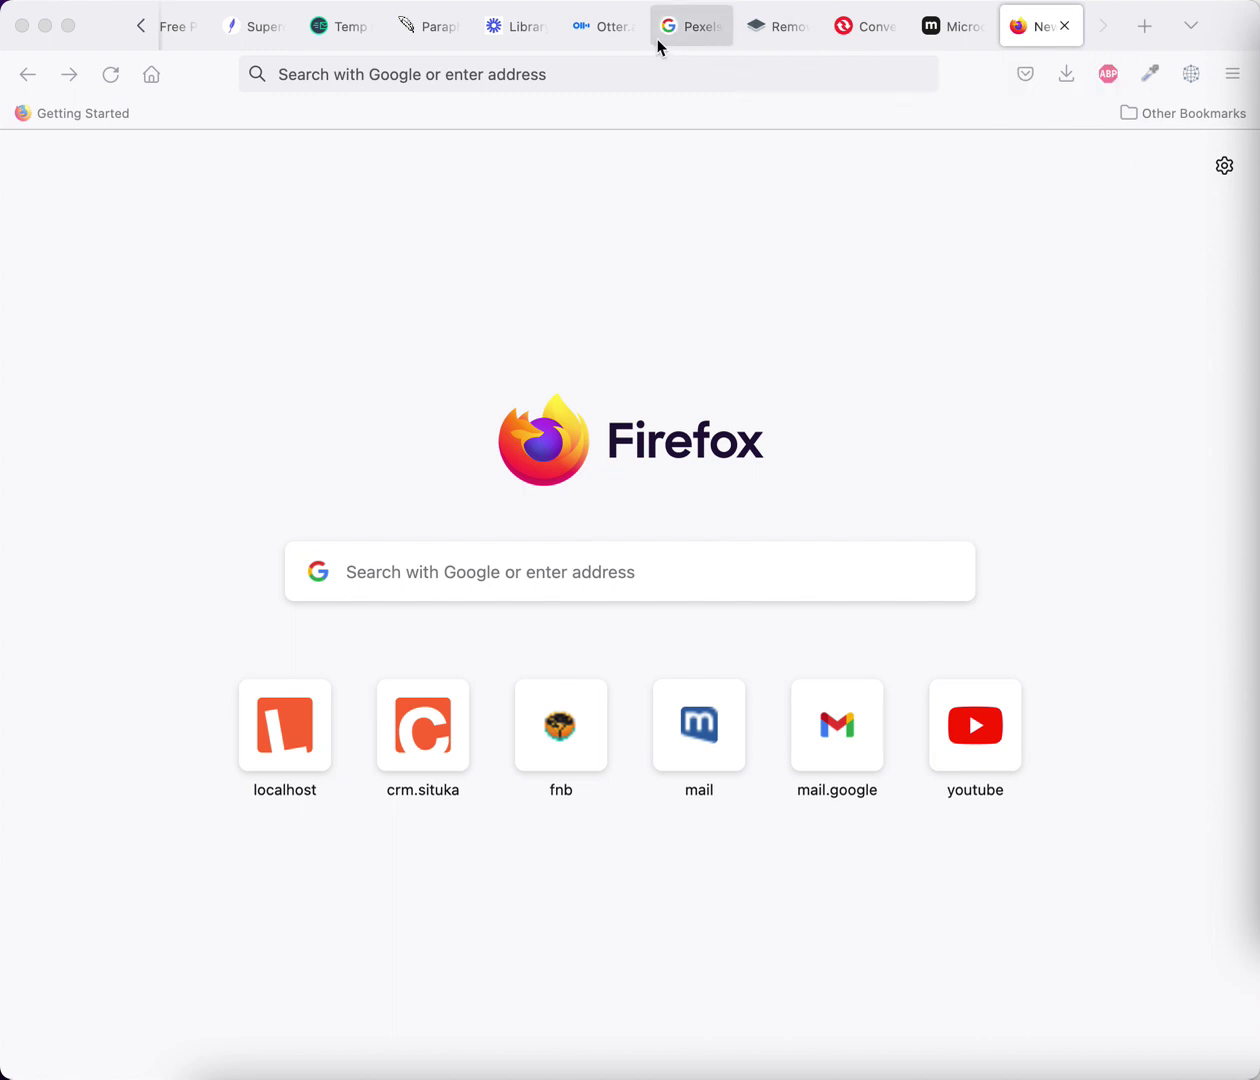
scroll(630, 38, up, 2)
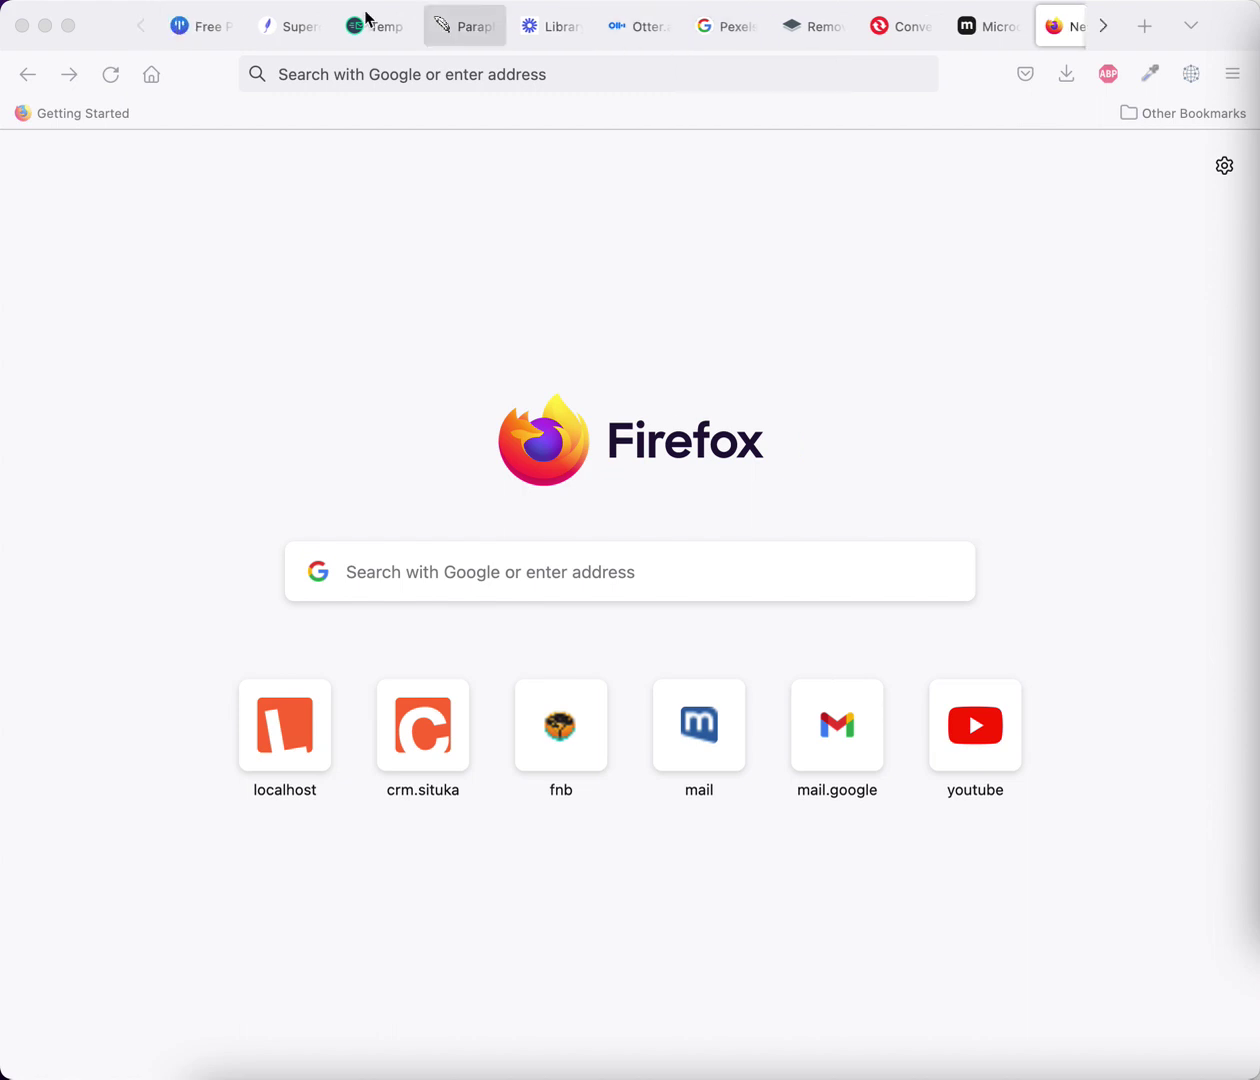
click(205, 36)
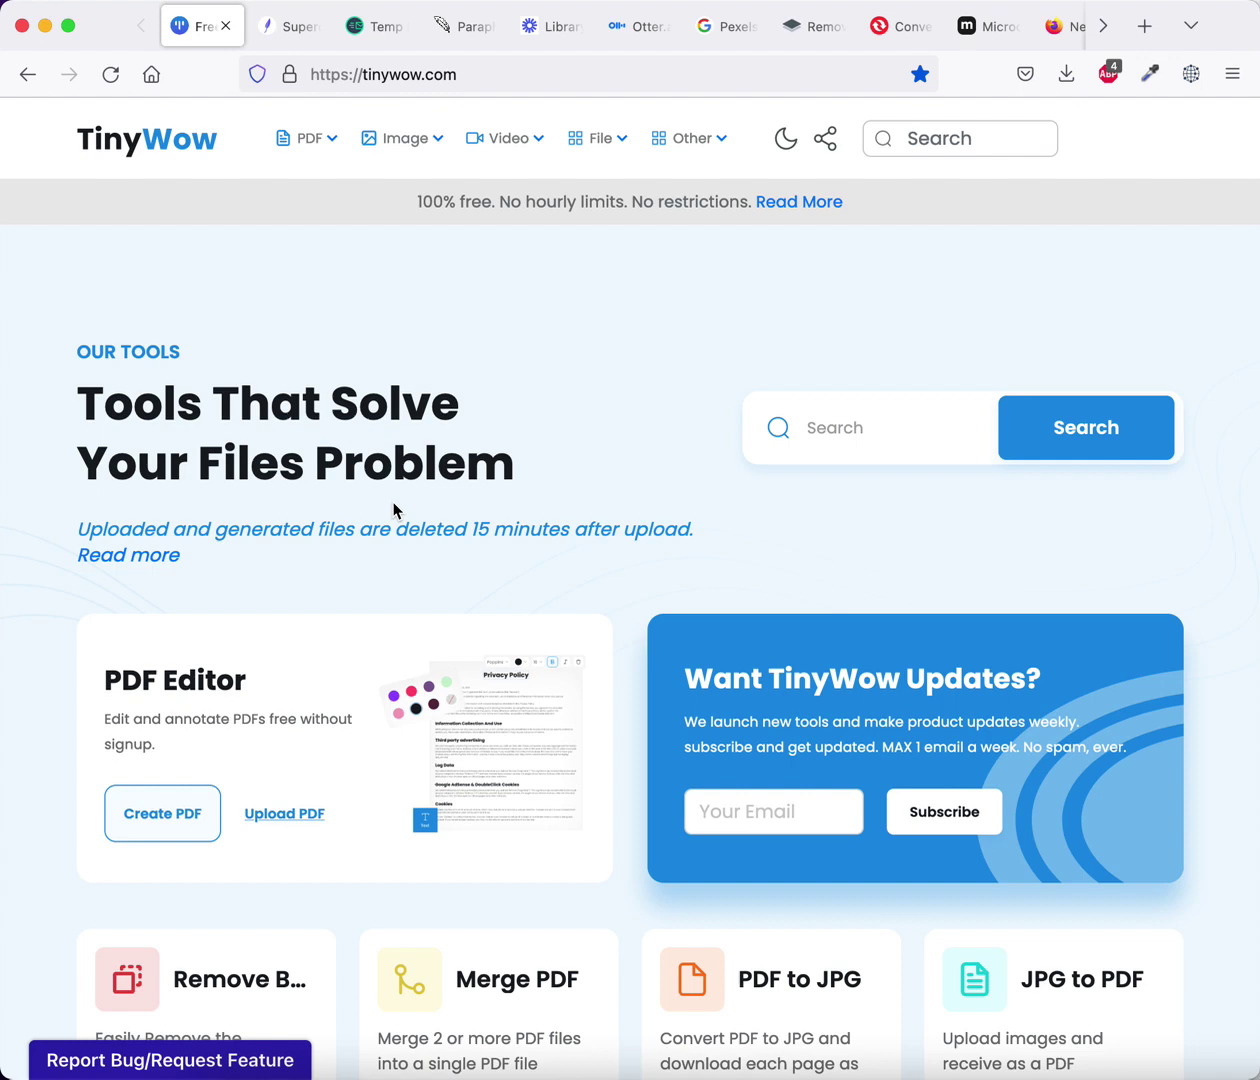
scroll(430, 599, down, 7)
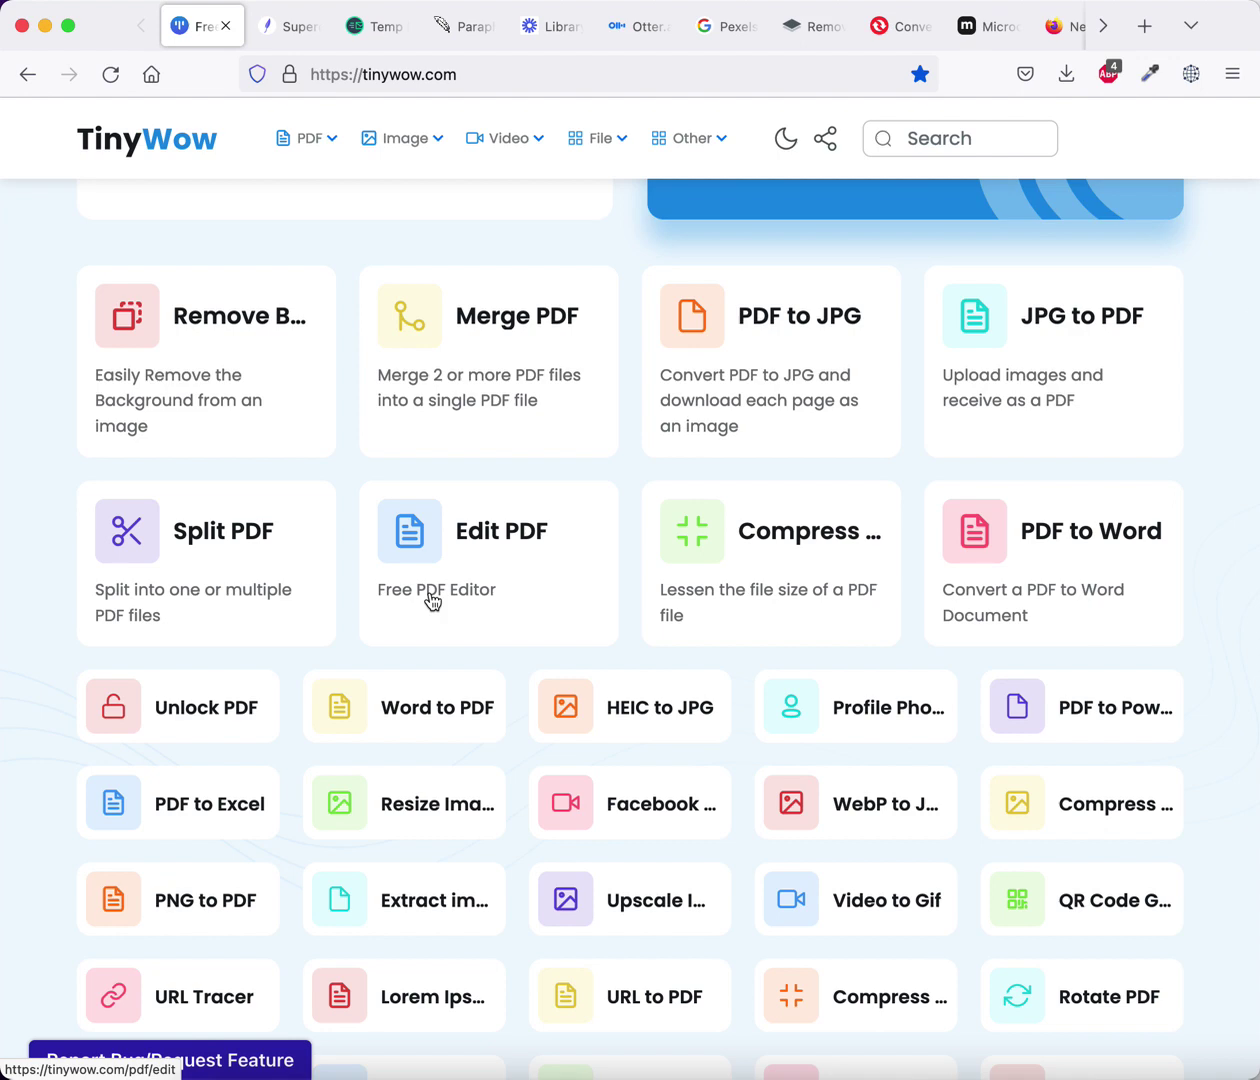
scroll(432, 600, down, 2)
scroll(432, 600, down, 2)
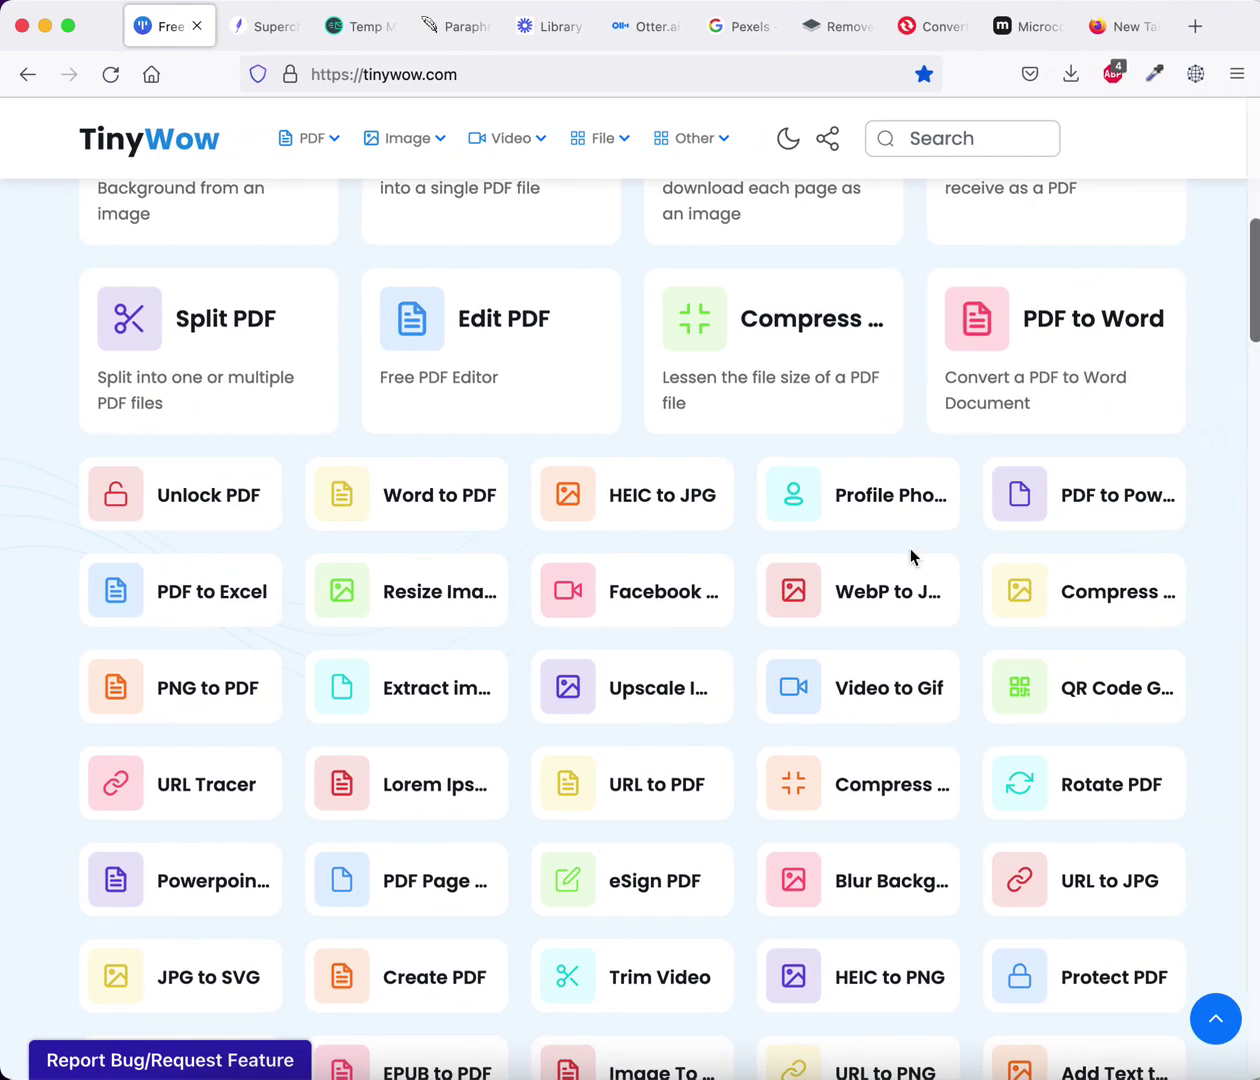
scroll(910, 556, down, 1)
scroll(910, 556, down, 3)
scroll(910, 556, down, 2)
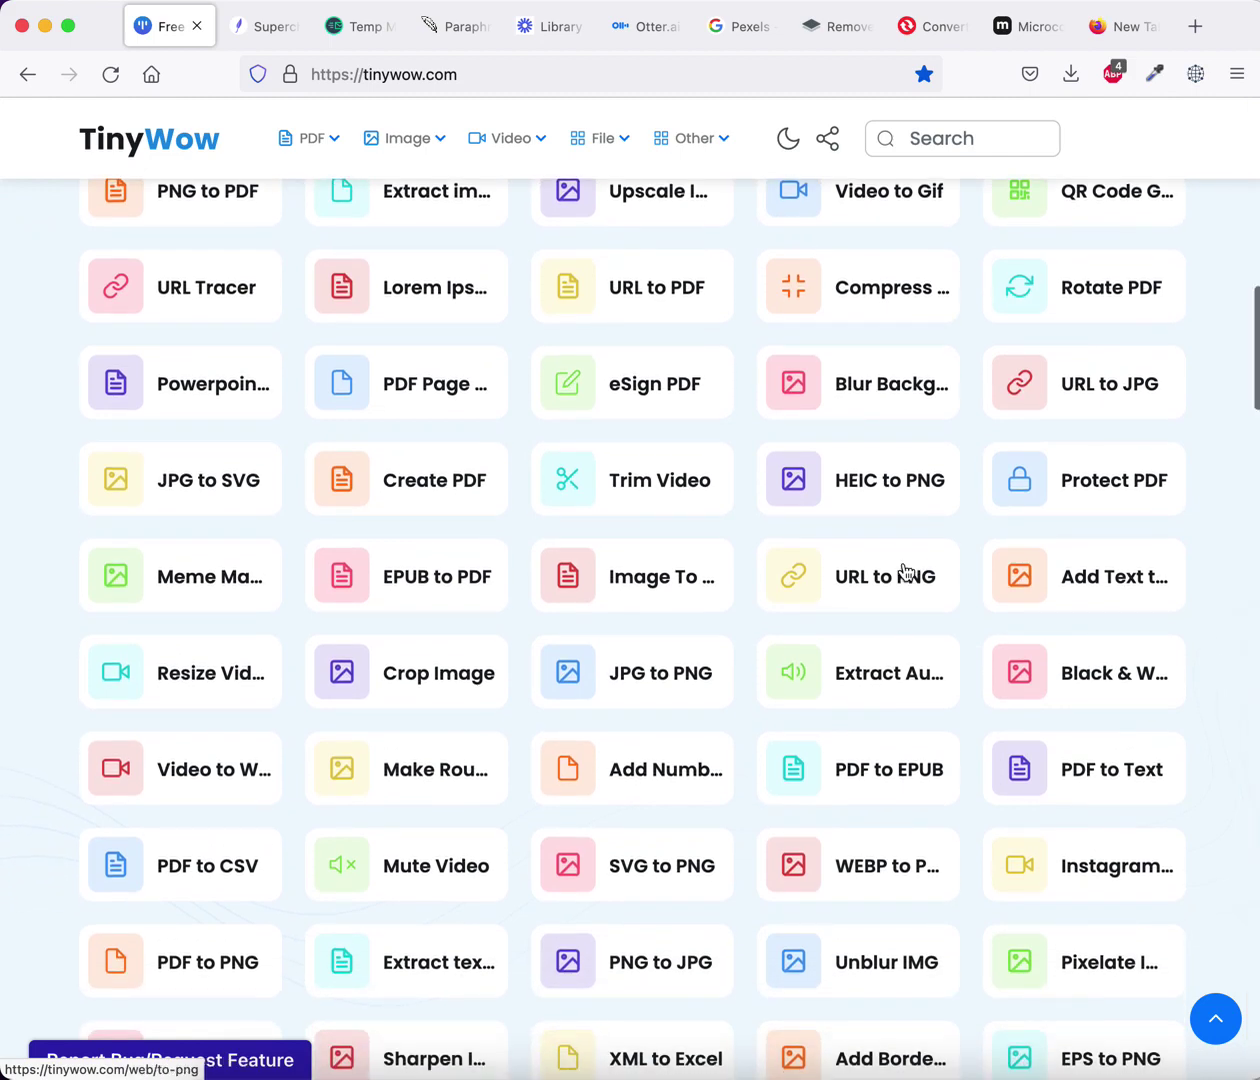
scroll(906, 575, down, 1)
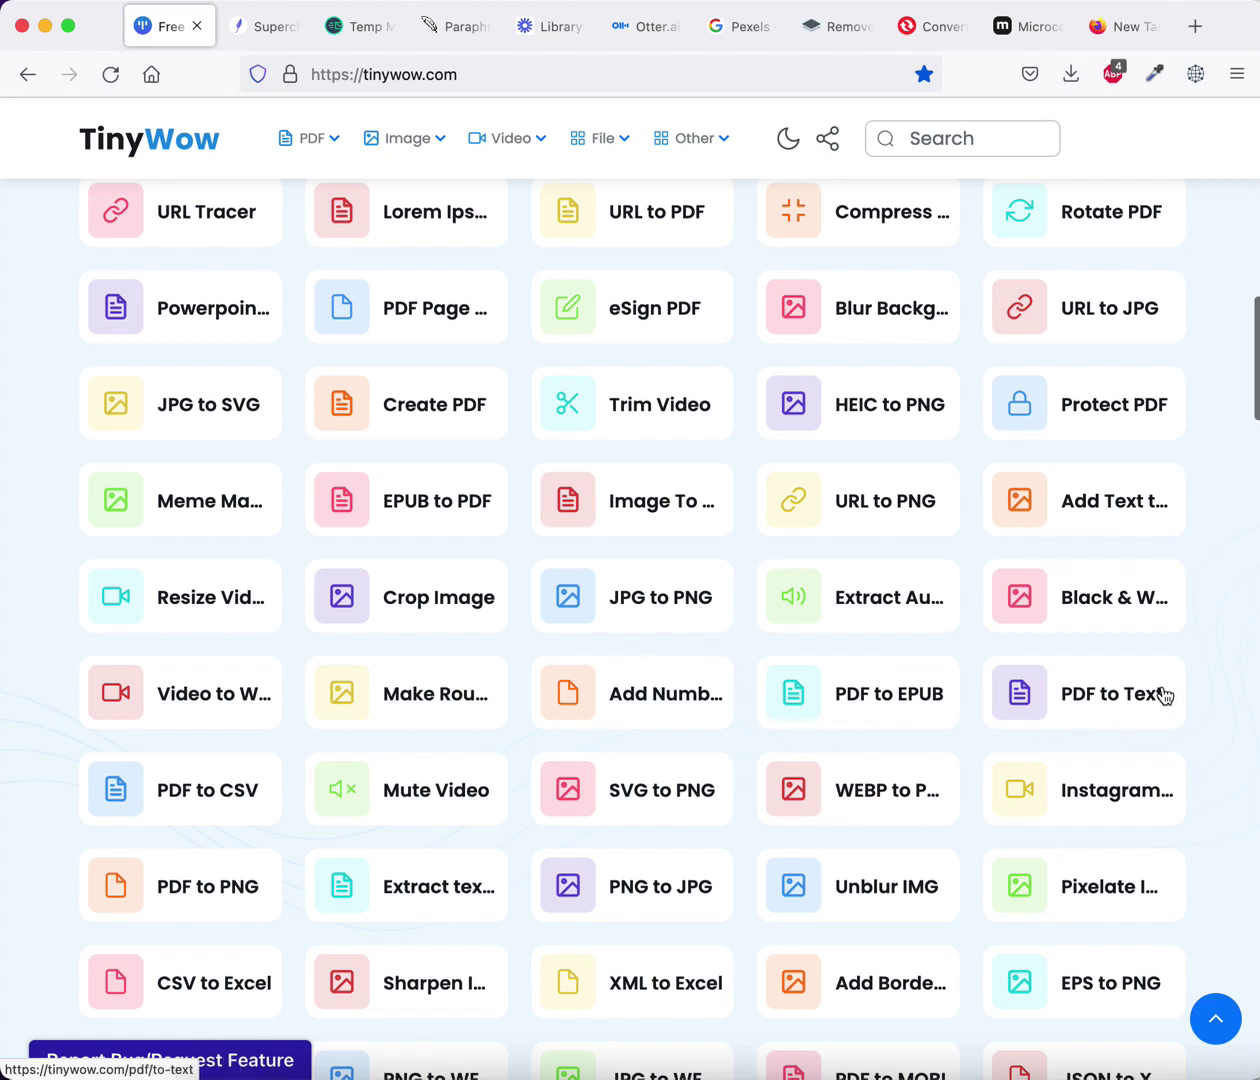
scroll(927, 790, down, 1)
scroll(927, 790, down, 2)
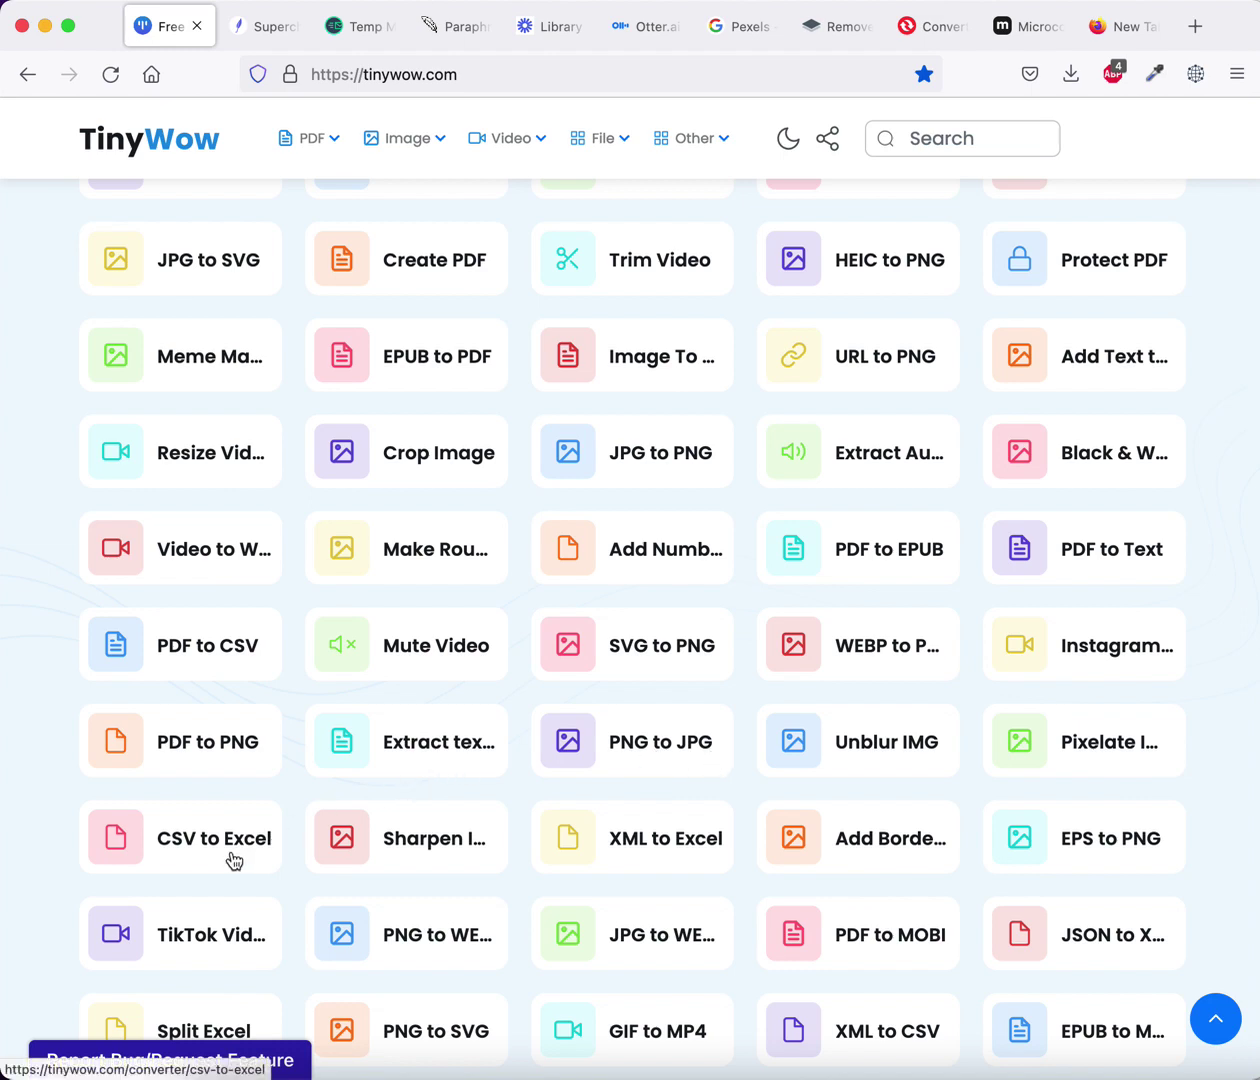
scroll(234, 861, down, 3)
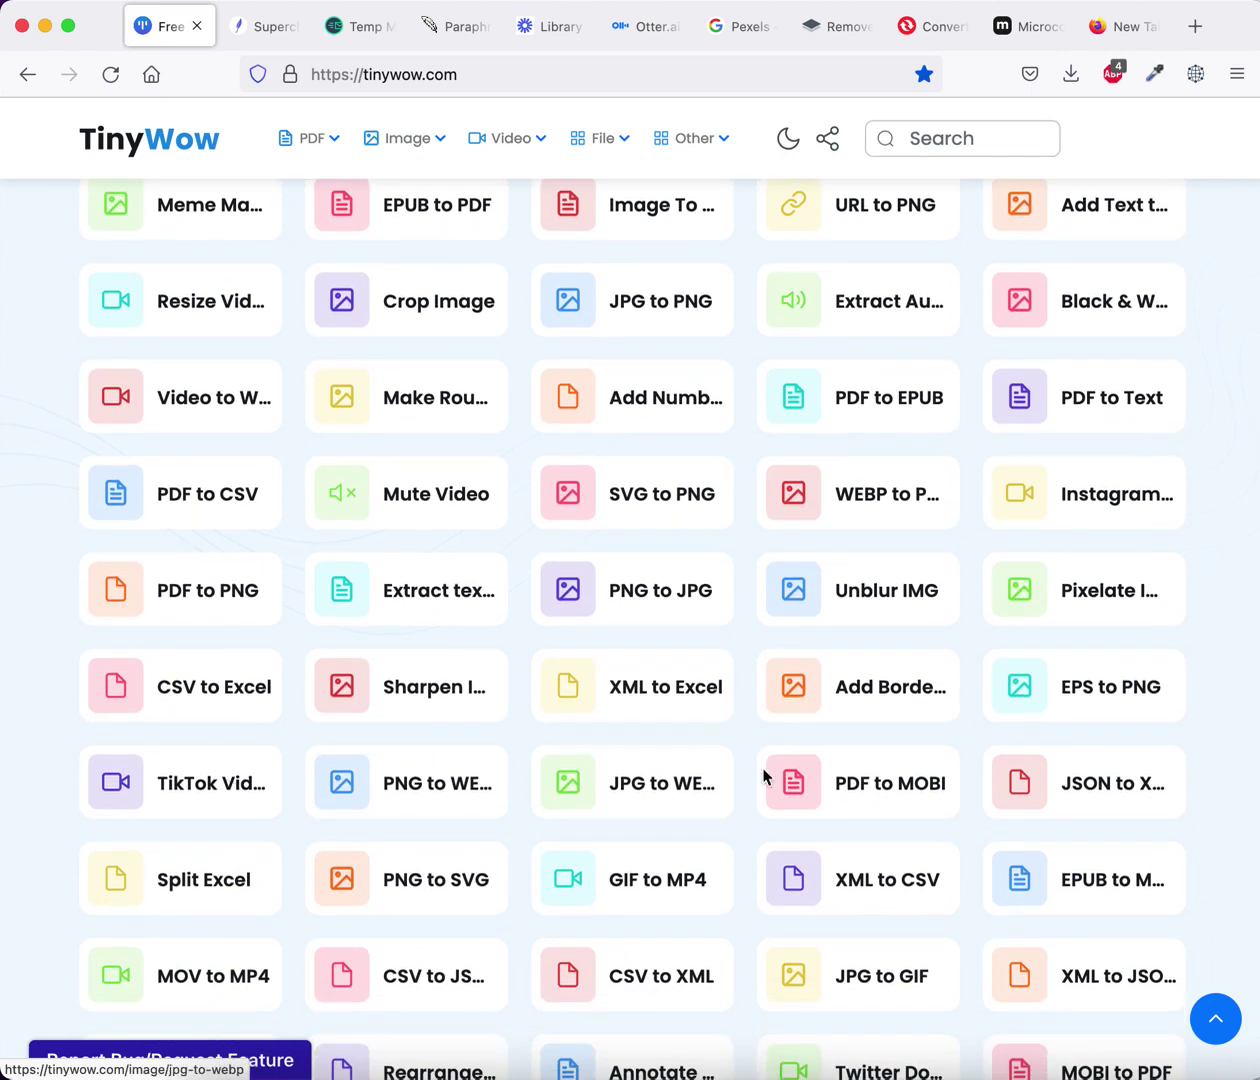
scroll(908, 827, down, 2)
scroll(910, 825, down, 1)
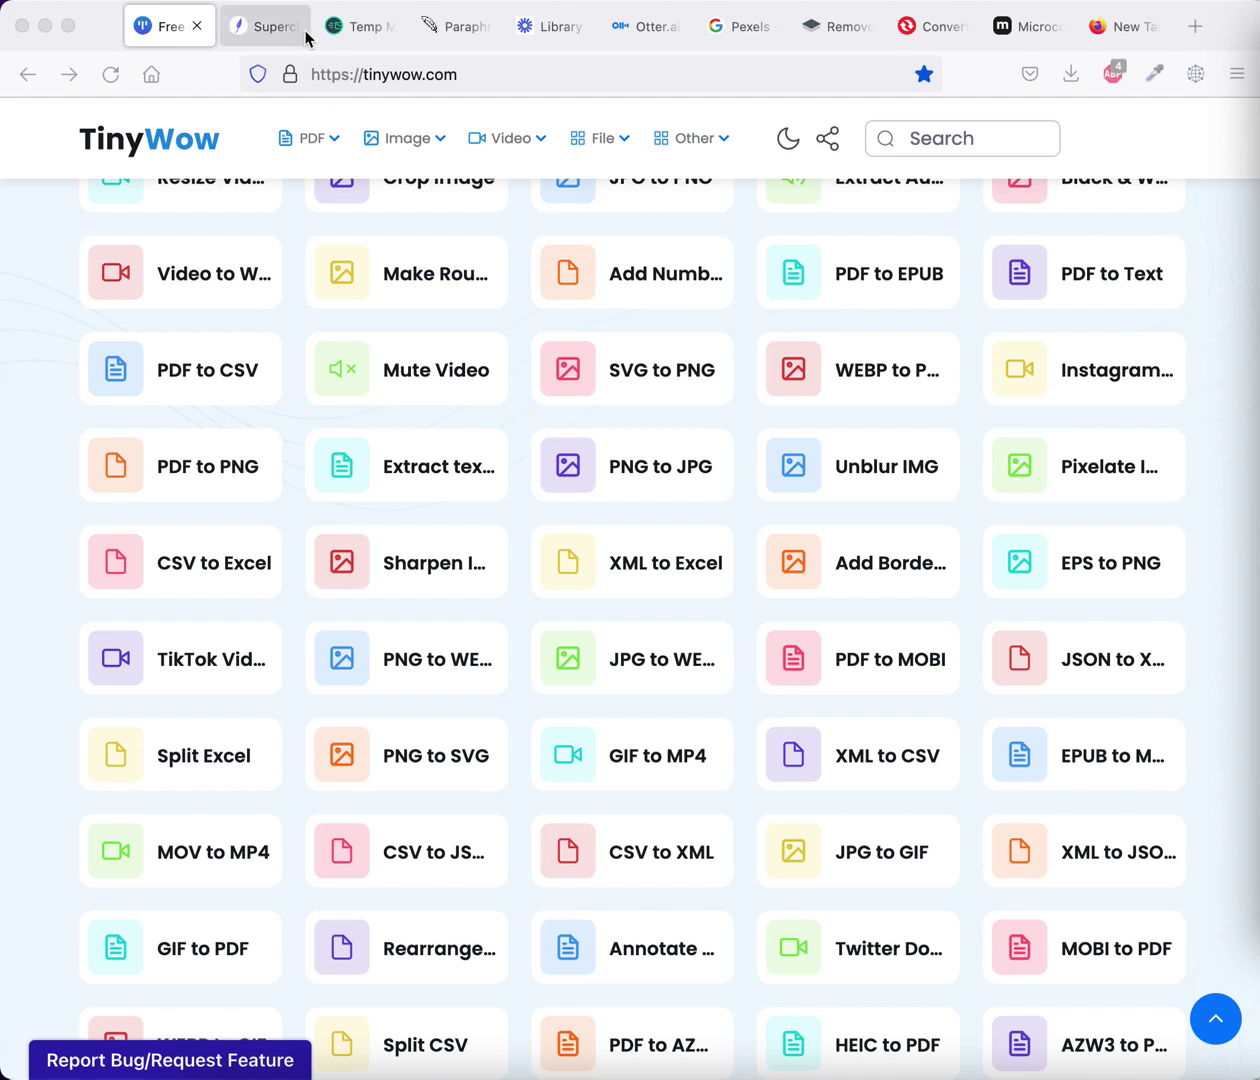
Switch to the Jenni AI tab to show its autocomplete writing homepage
click(266, 32)
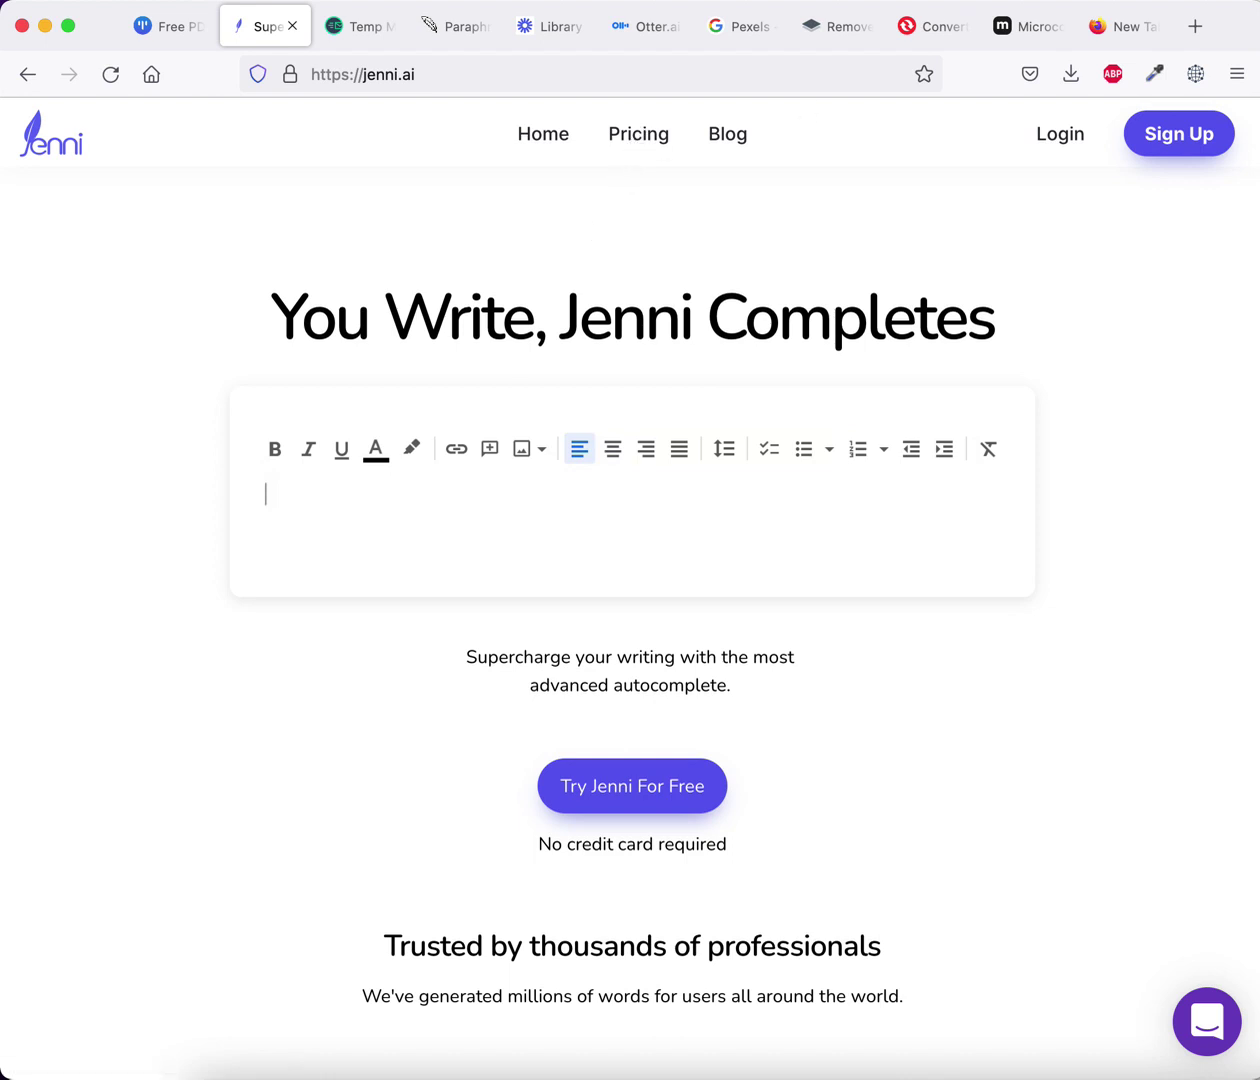
Switch to the Temp Mail tab showing a generated address and empty inbox
click(355, 30)
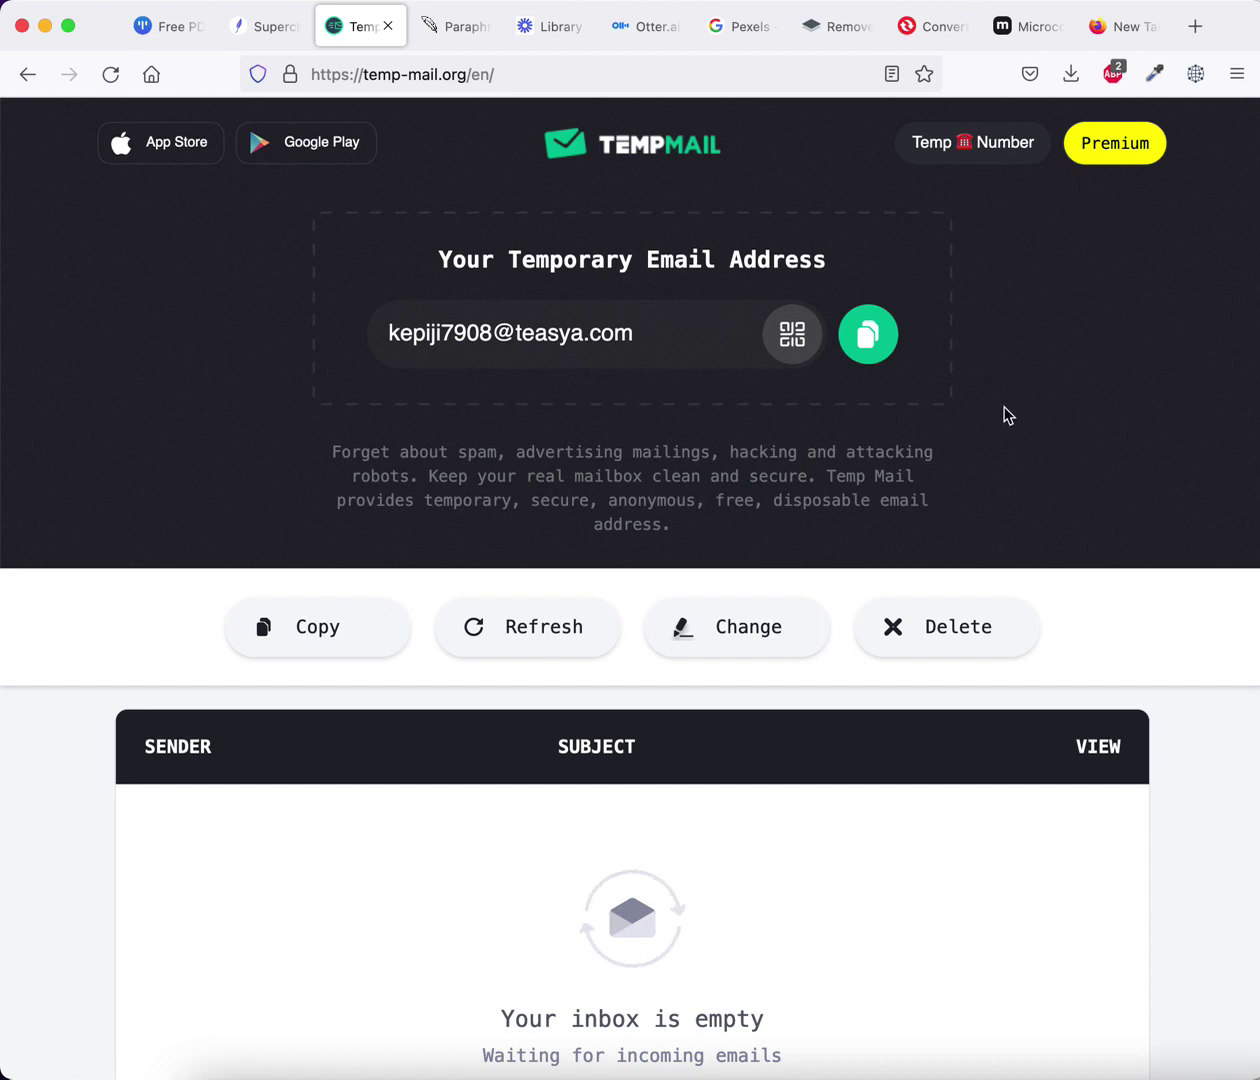
Switch to the QuillBot tab showing the Paraphraser in Fluency mode
click(456, 28)
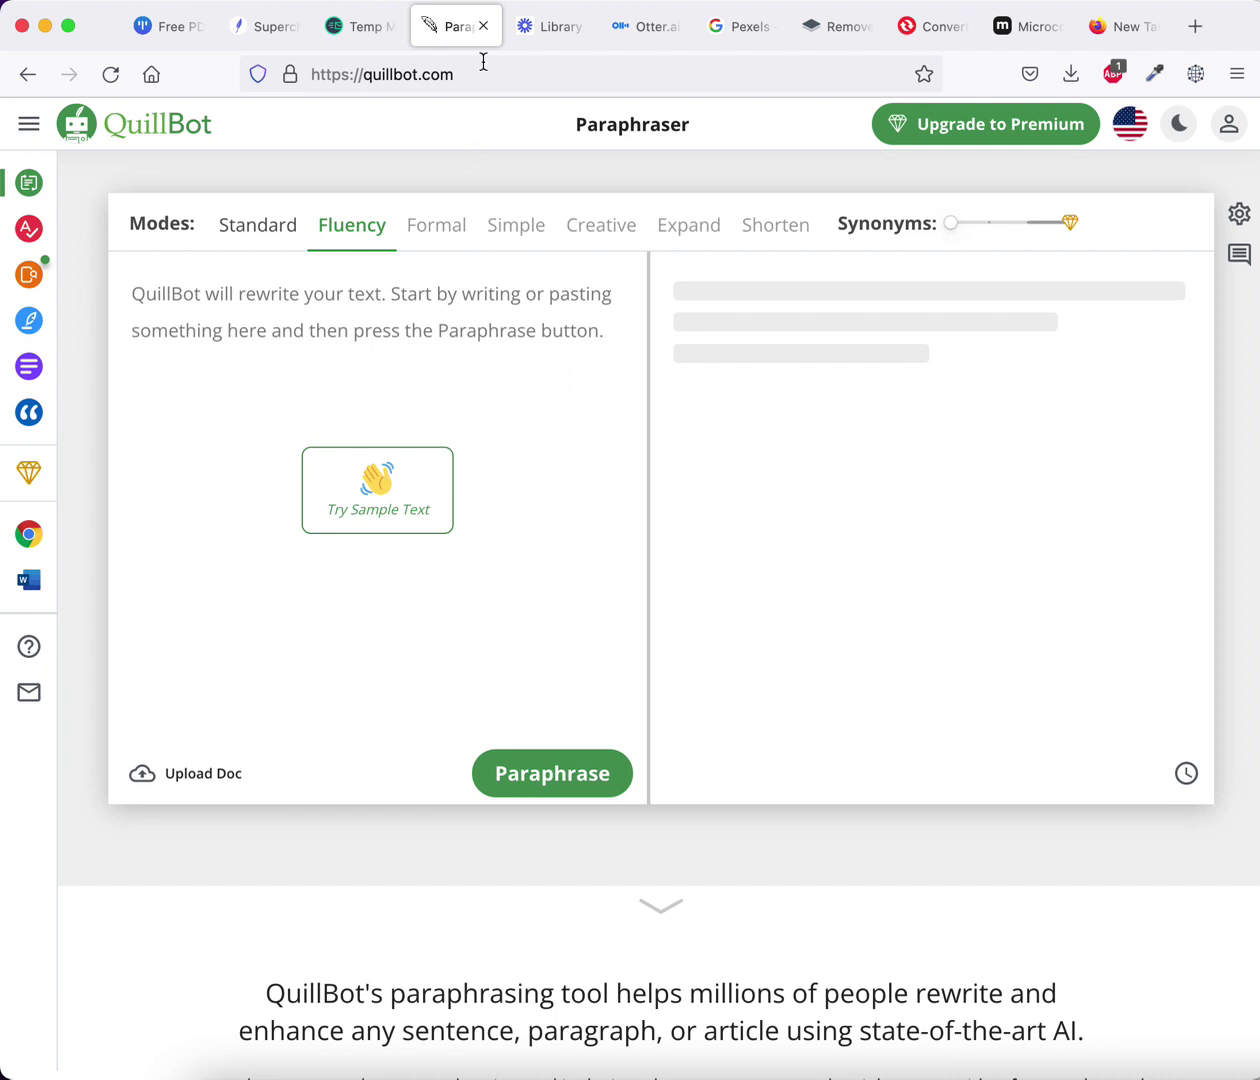
Switch to the Loom Library tab with its Tips and tricks videos
click(548, 30)
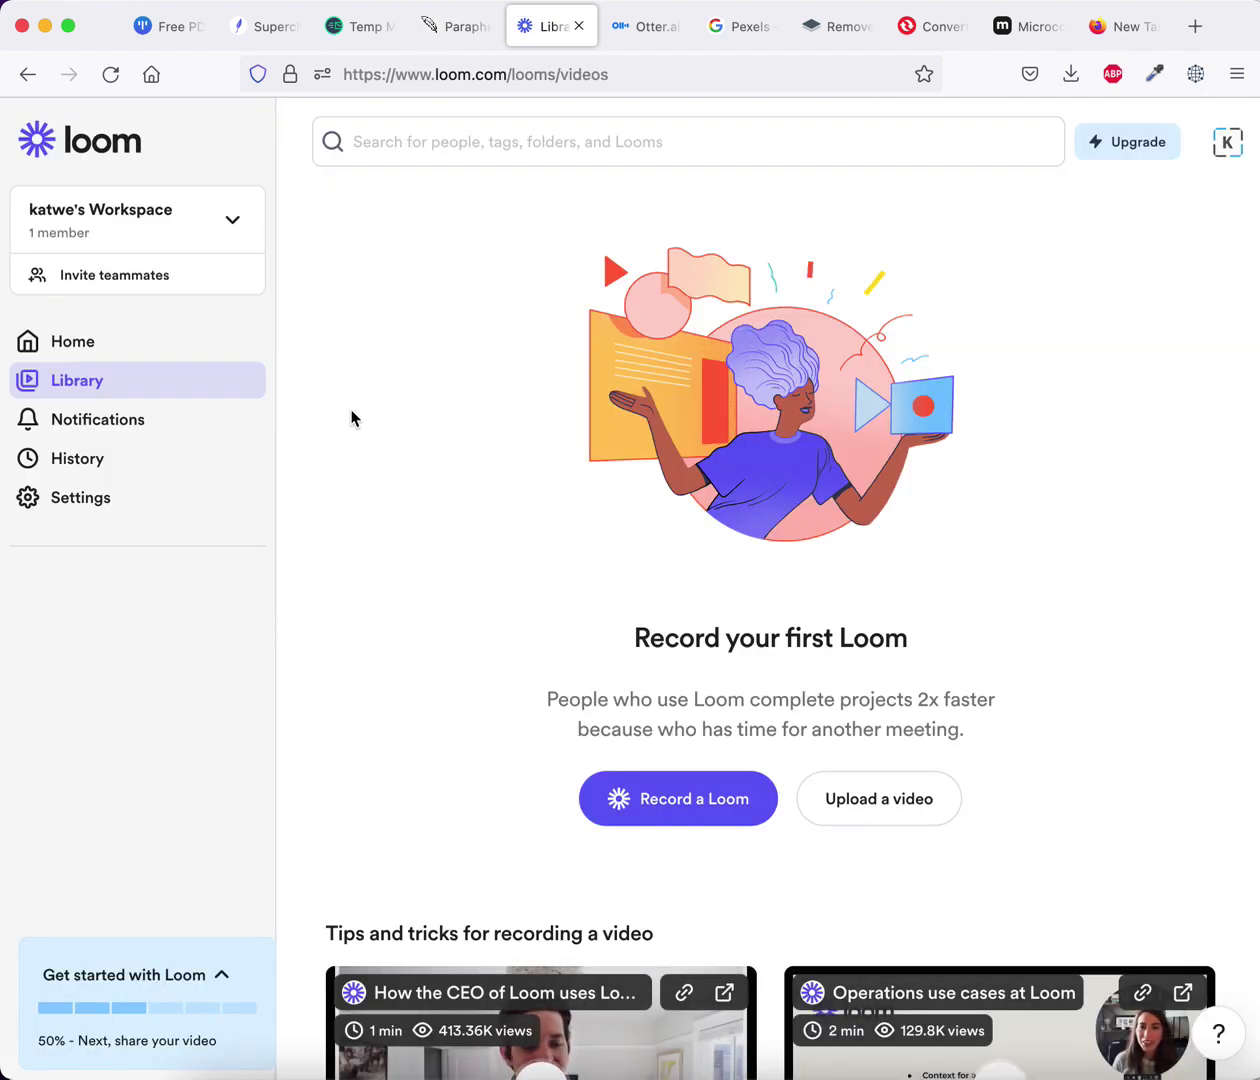
scroll(350, 416, down, 1)
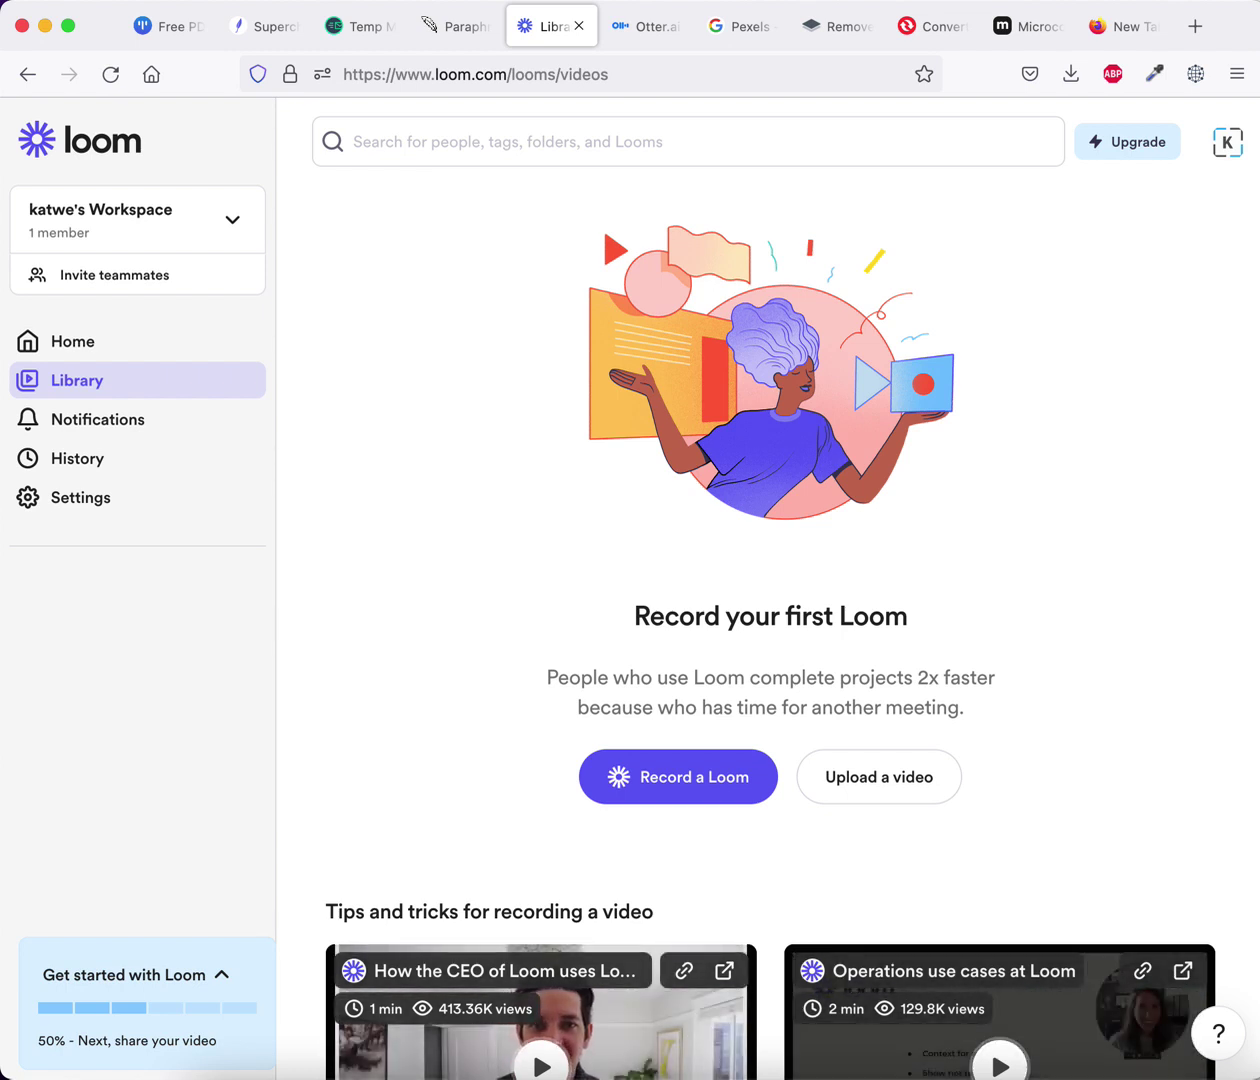
scroll(852, 640, down, 1)
scroll(860, 650, down, 5)
scroll(867, 658, down, 4)
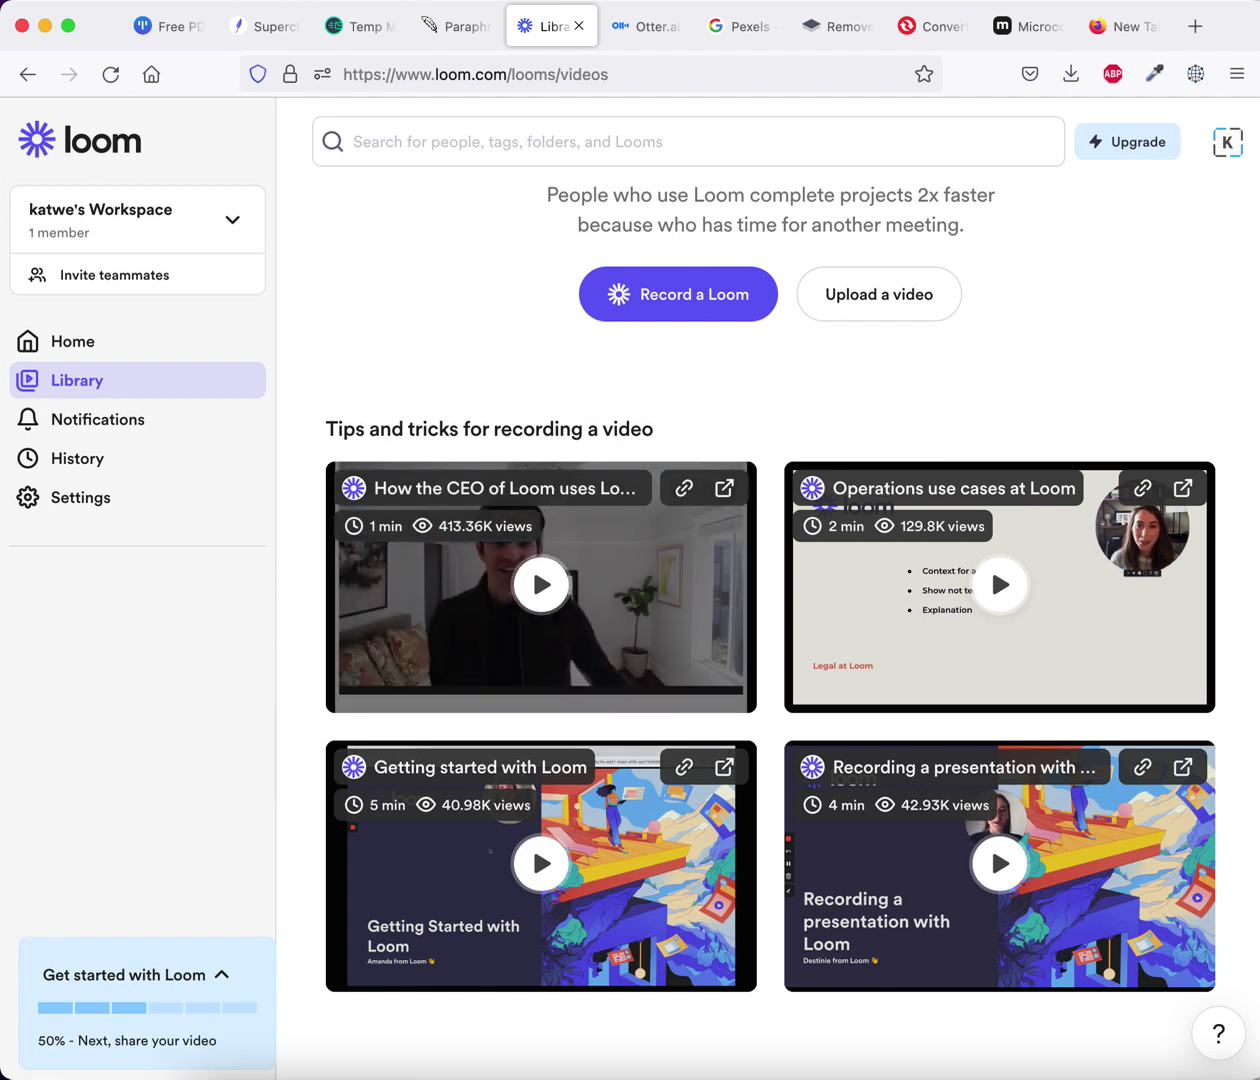
Switch to the Otter.ai tab showing the 'Meet the New Otter' homepage
click(645, 30)
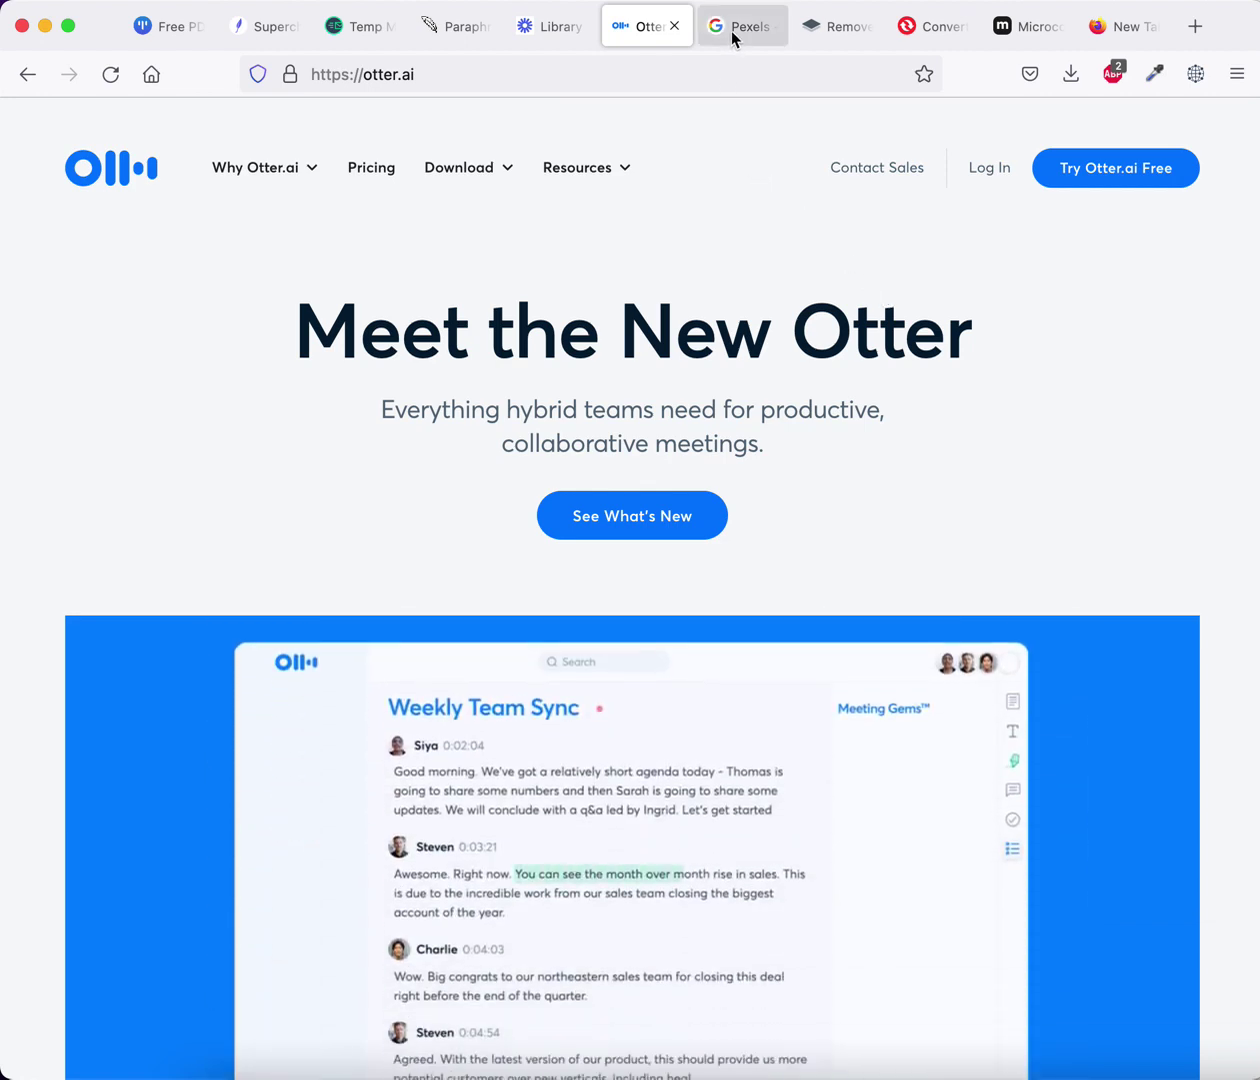
Open the Pexels homepage from its Google search result in the Pexels tab
click(731, 32)
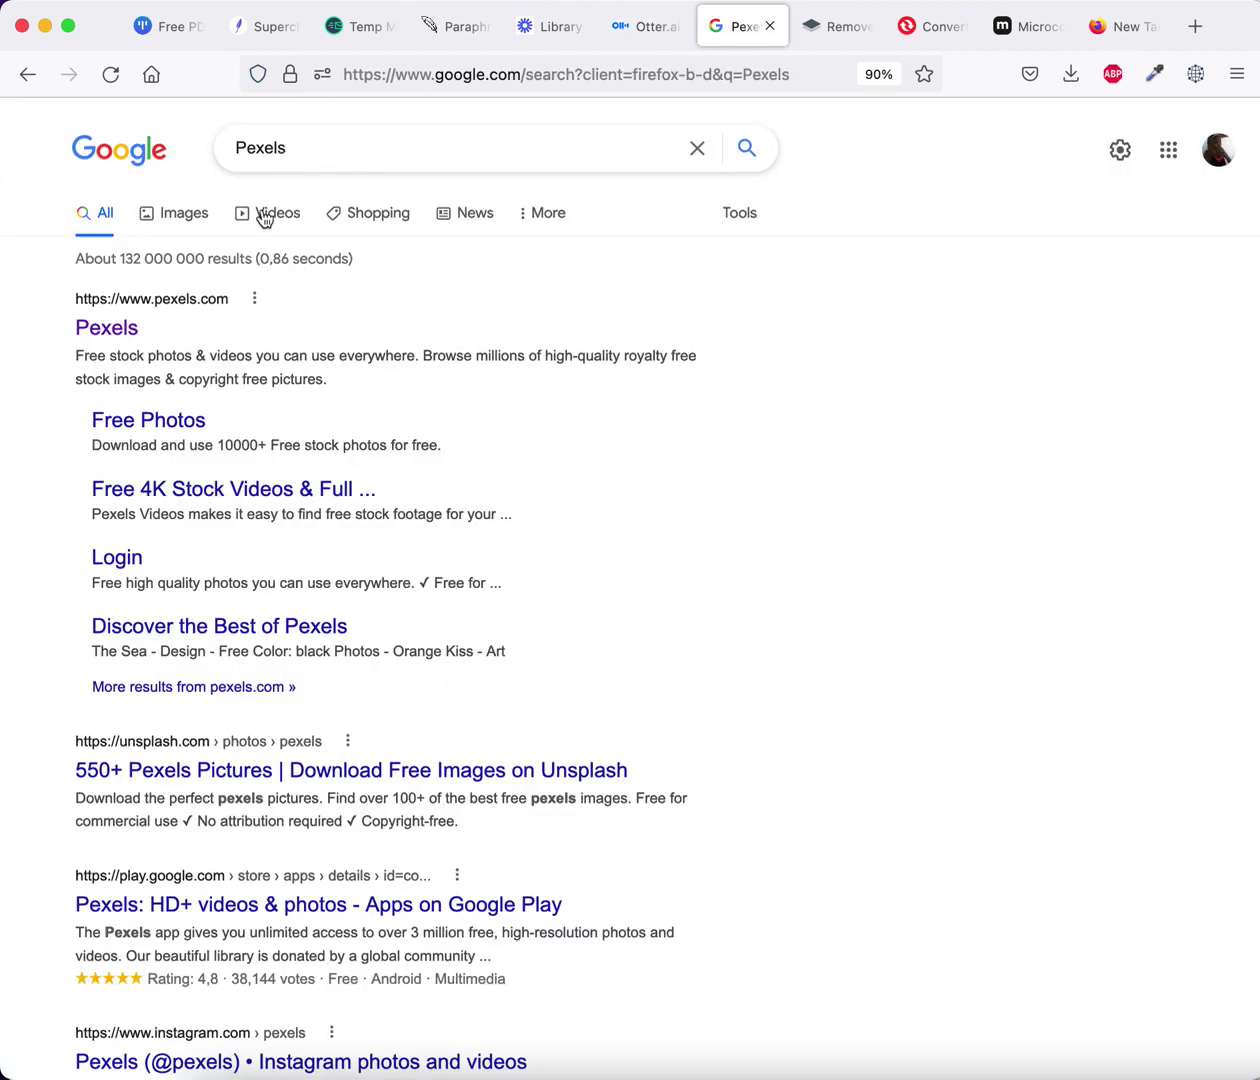
click(112, 338)
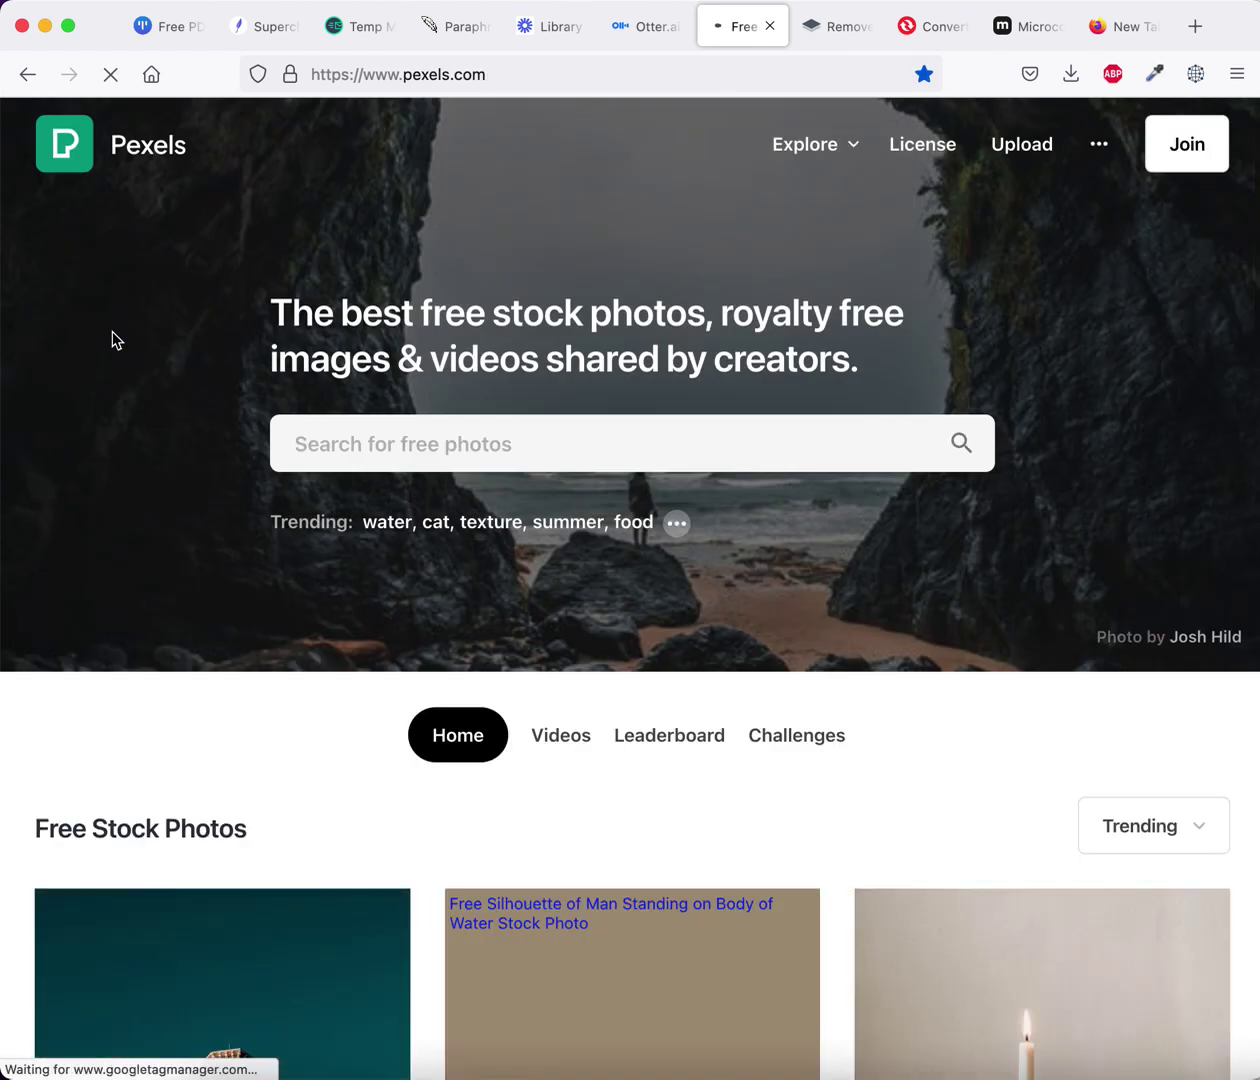
scroll(346, 343, down, 1)
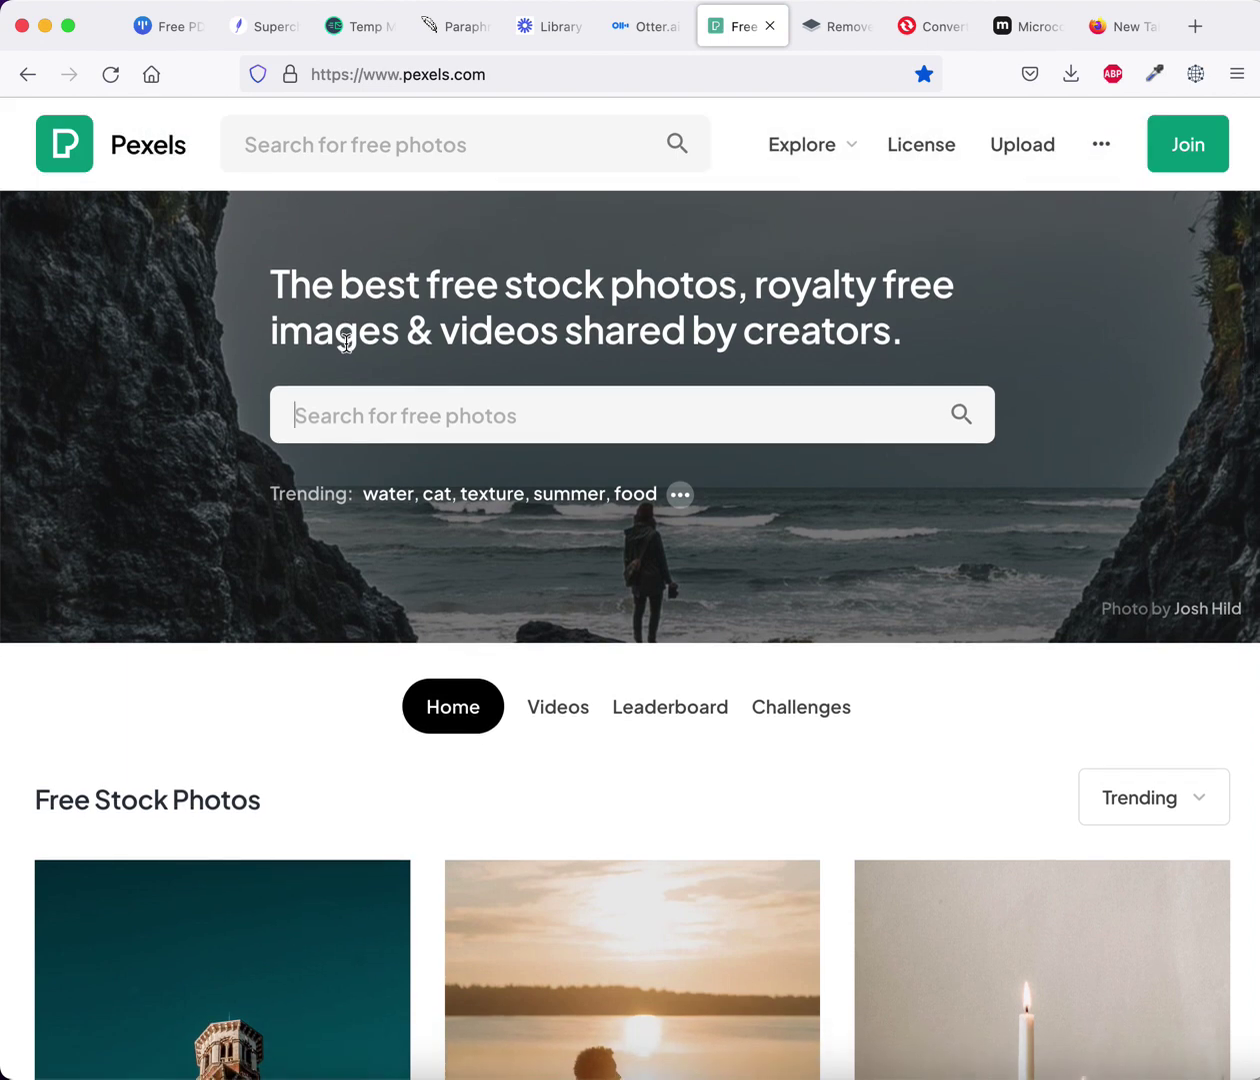
scroll(346, 343, down, 2)
scroll(346, 343, down, 3)
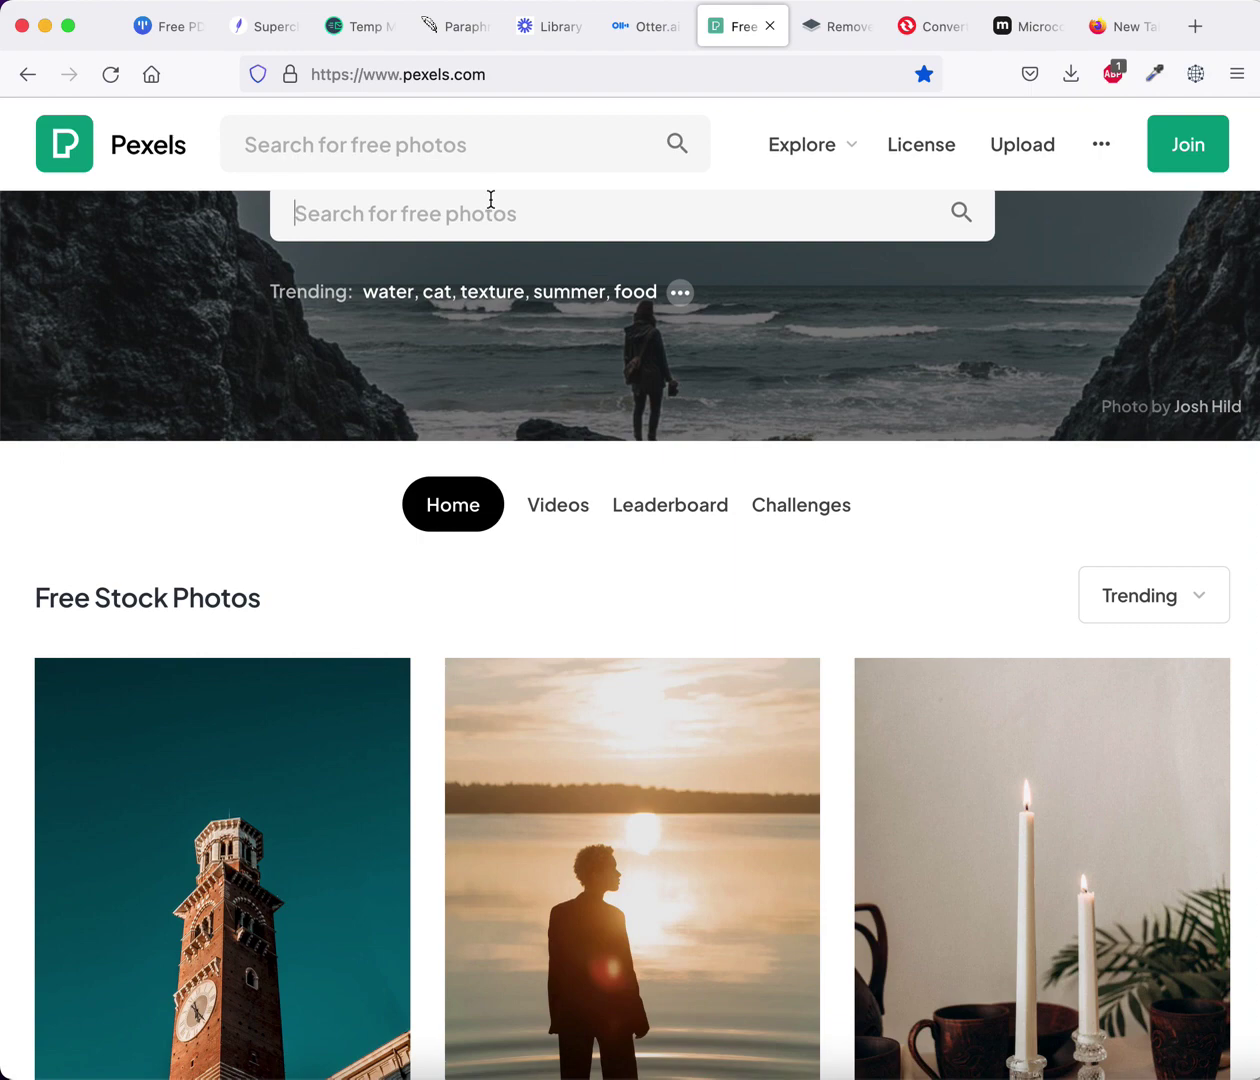
Switch to the remove.bg tab showing its upload area and background-removal demo
click(849, 36)
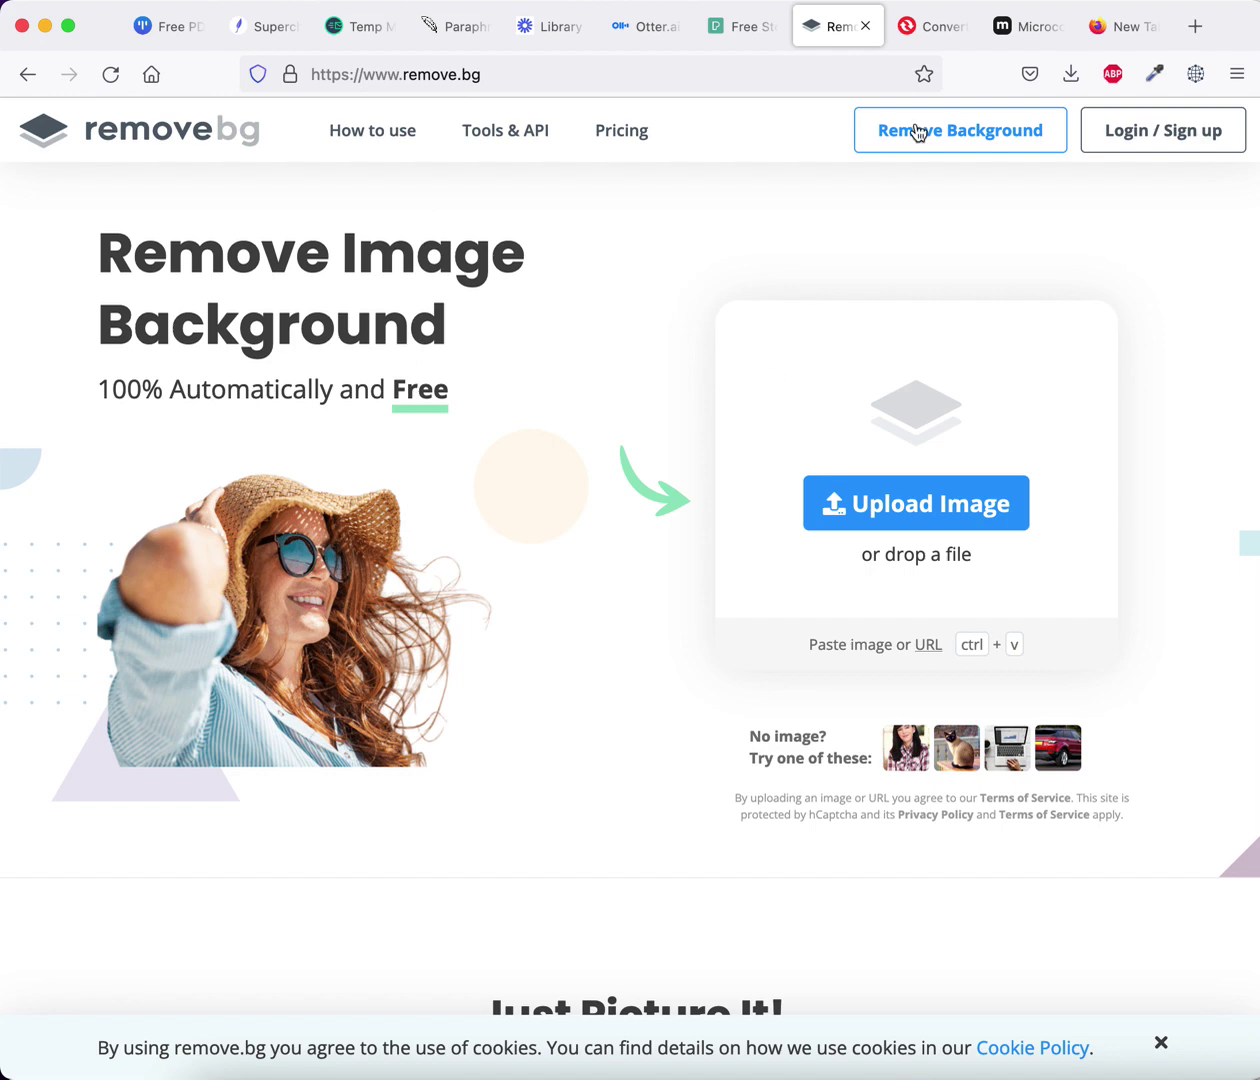
Switch to the Convertio tab showing its File Converter upload area
click(939, 33)
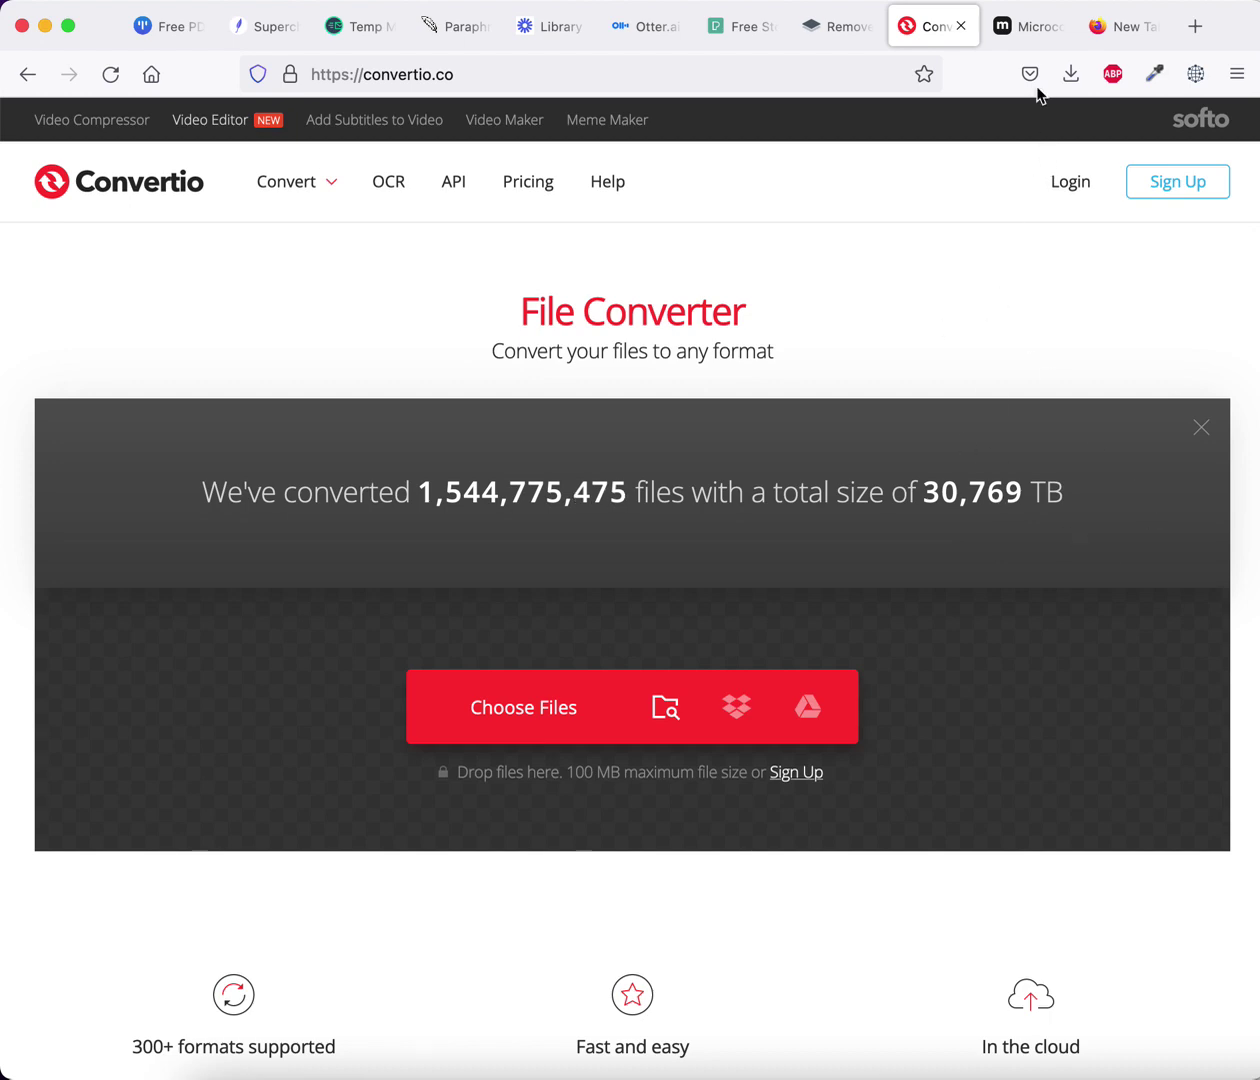
Switch to the Microcopy tab showing its search box and copy snippet cards
click(1036, 42)
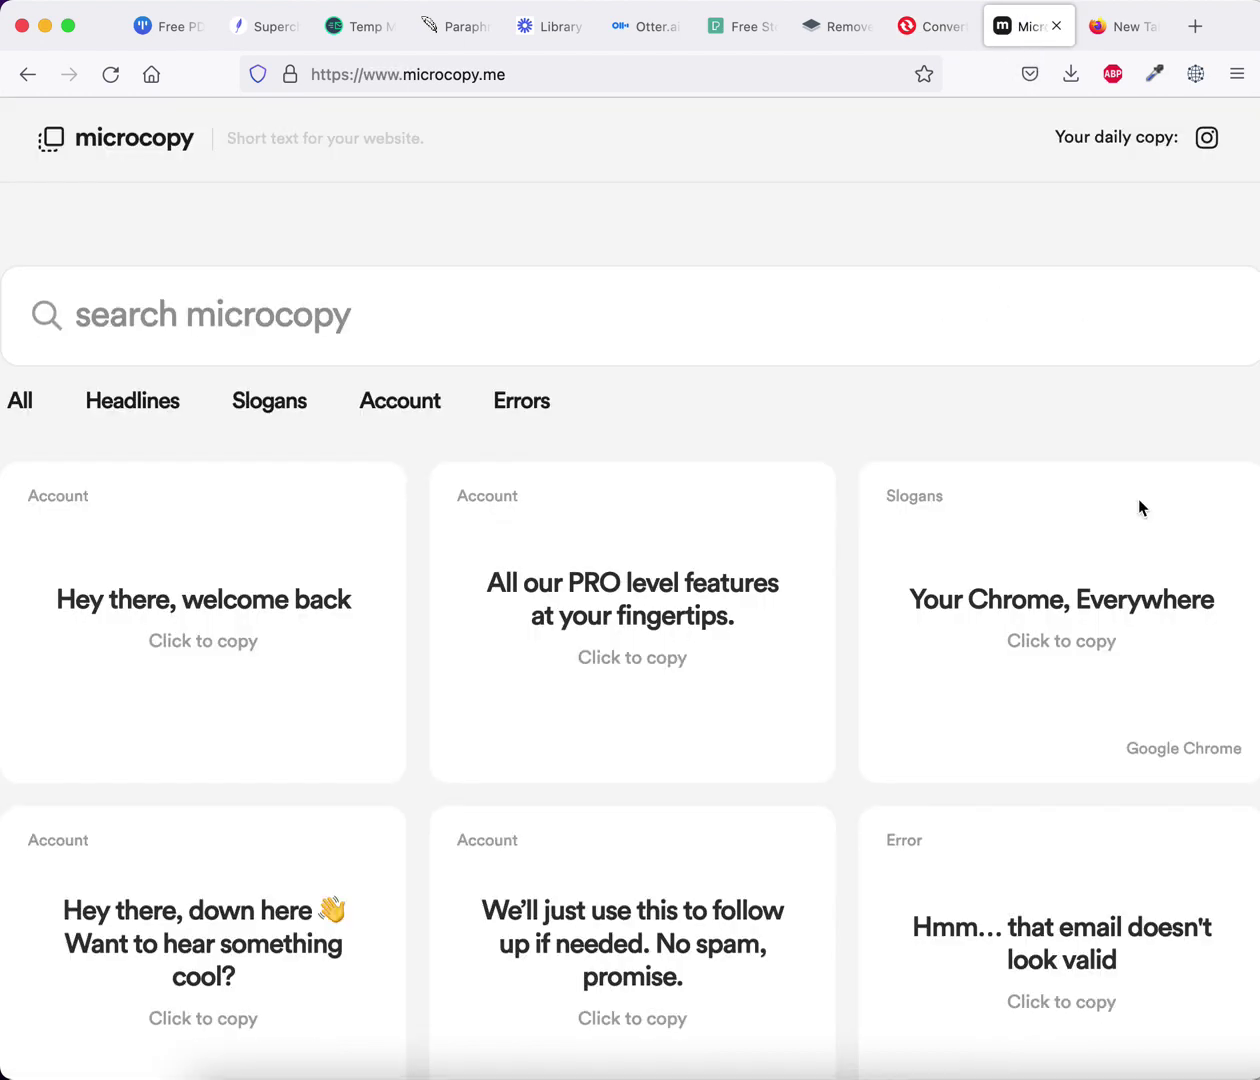